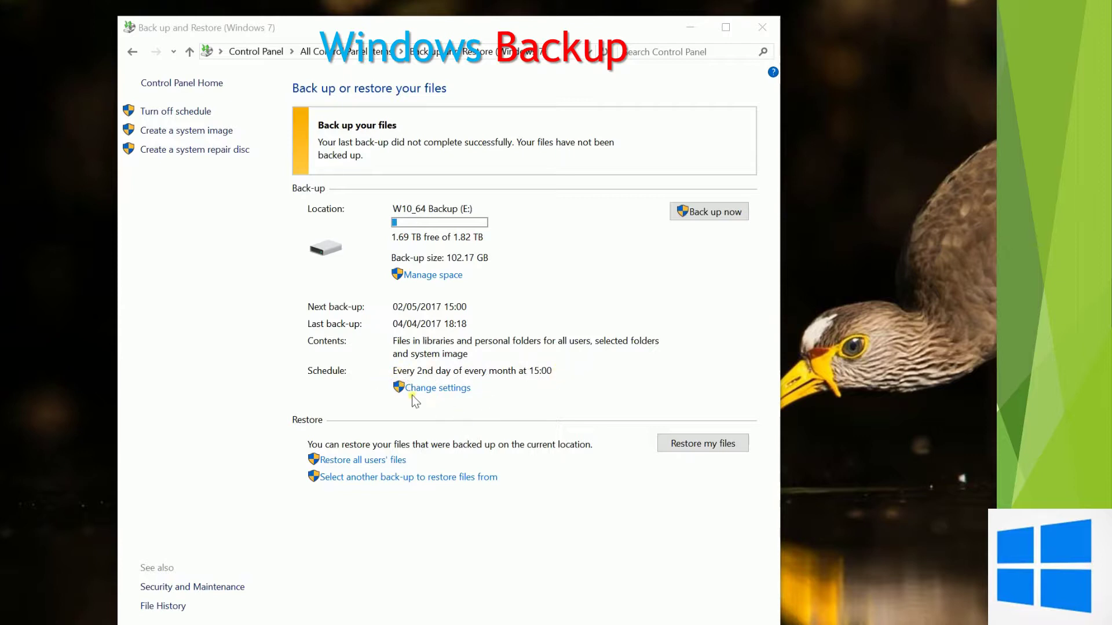
Step: Open the backup settings, keep W10_64 Backup (E:) as the destination, and opt to choose the backup contents manually with Let me choose
left_click(435, 390)
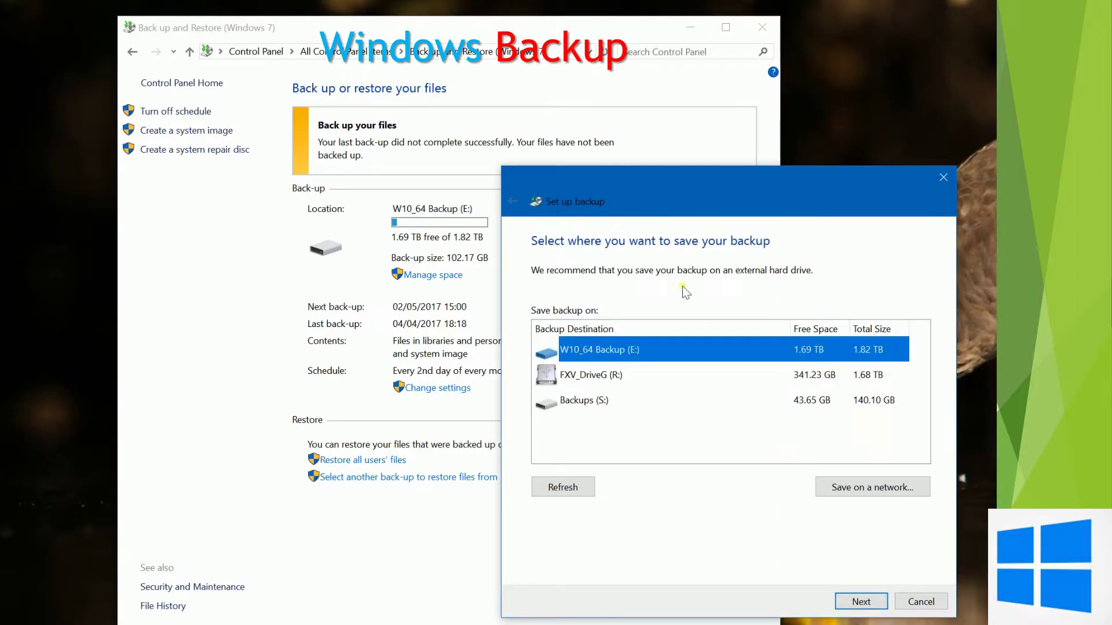
left_click_drag(742, 191, 621, 76)
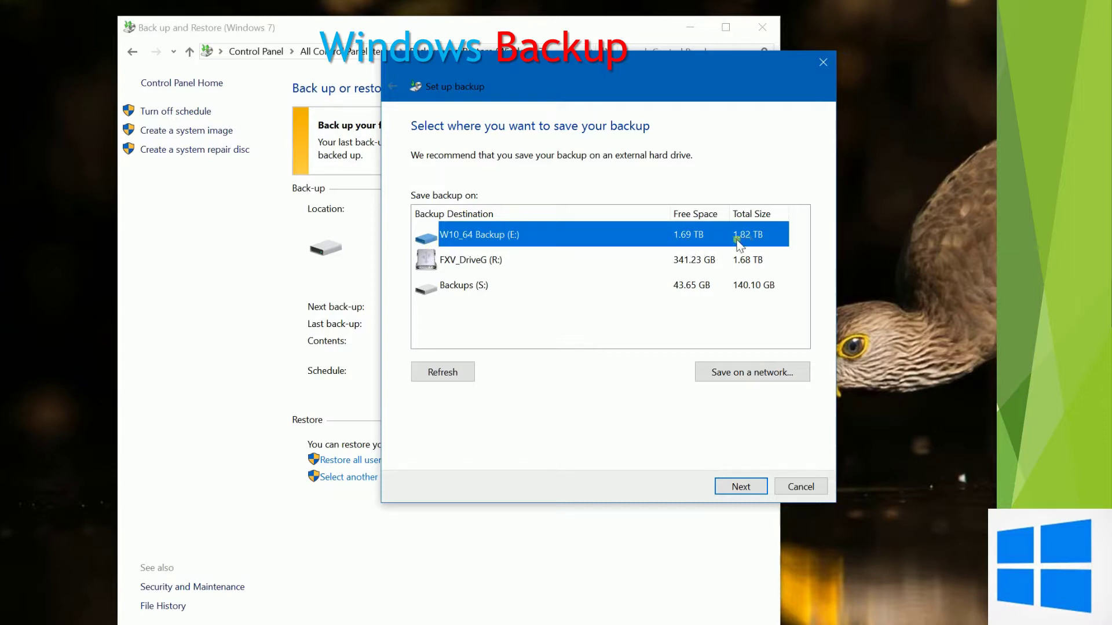
left_click(734, 486)
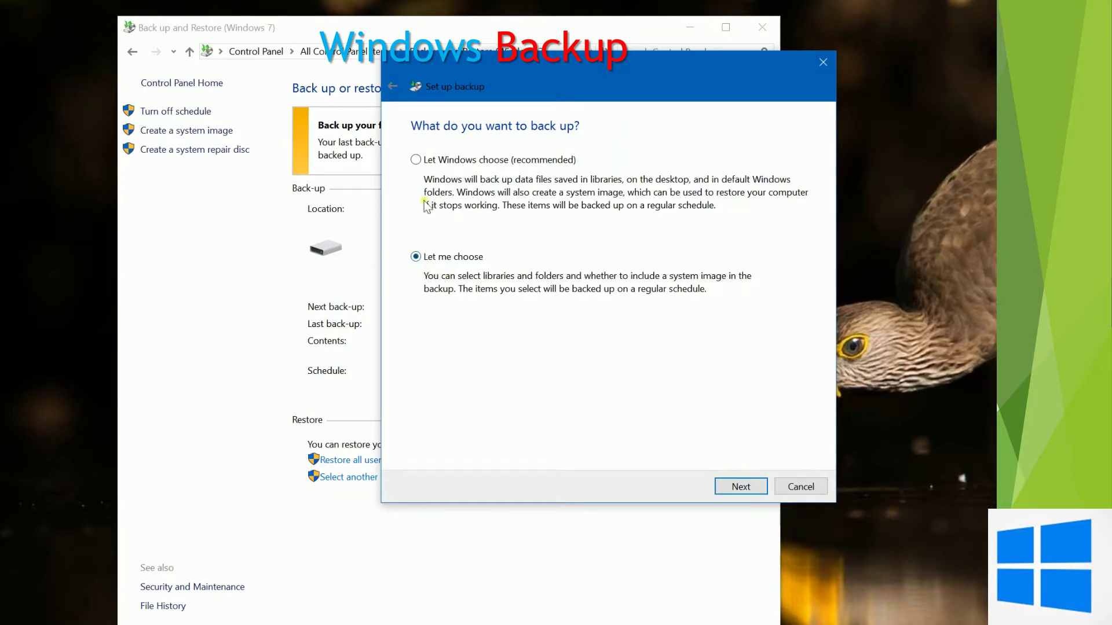
left_click(416, 161)
left_click(415, 256)
left_click(740, 488)
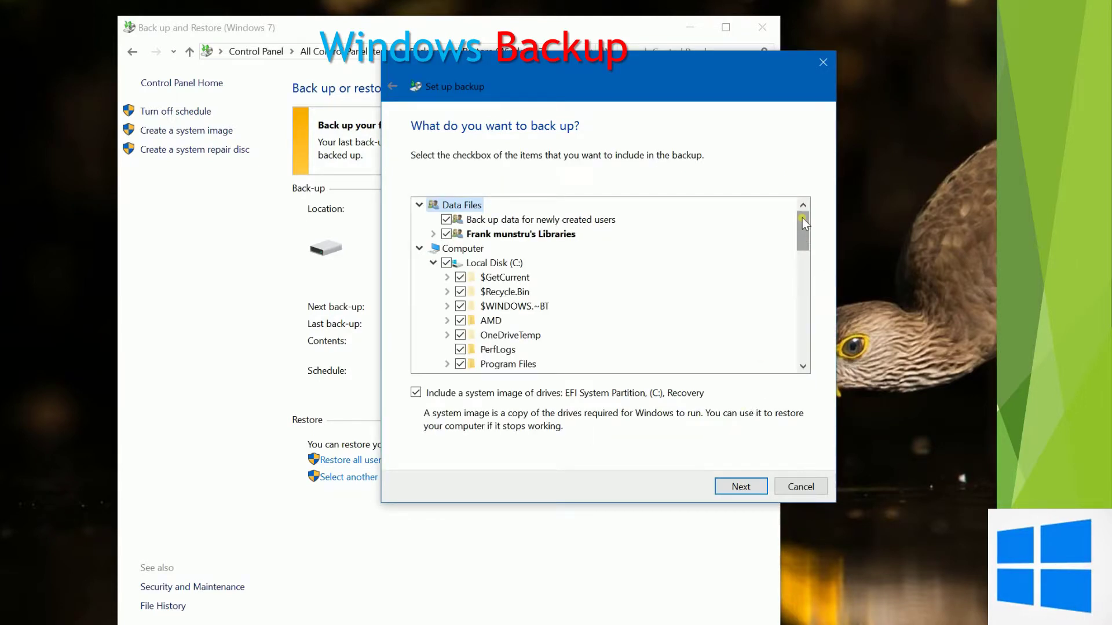
Step: Exclude the Videos and VirtualBox VMs user folders from the backup and accept the item selection
left_click_drag(802, 216, 825, 297)
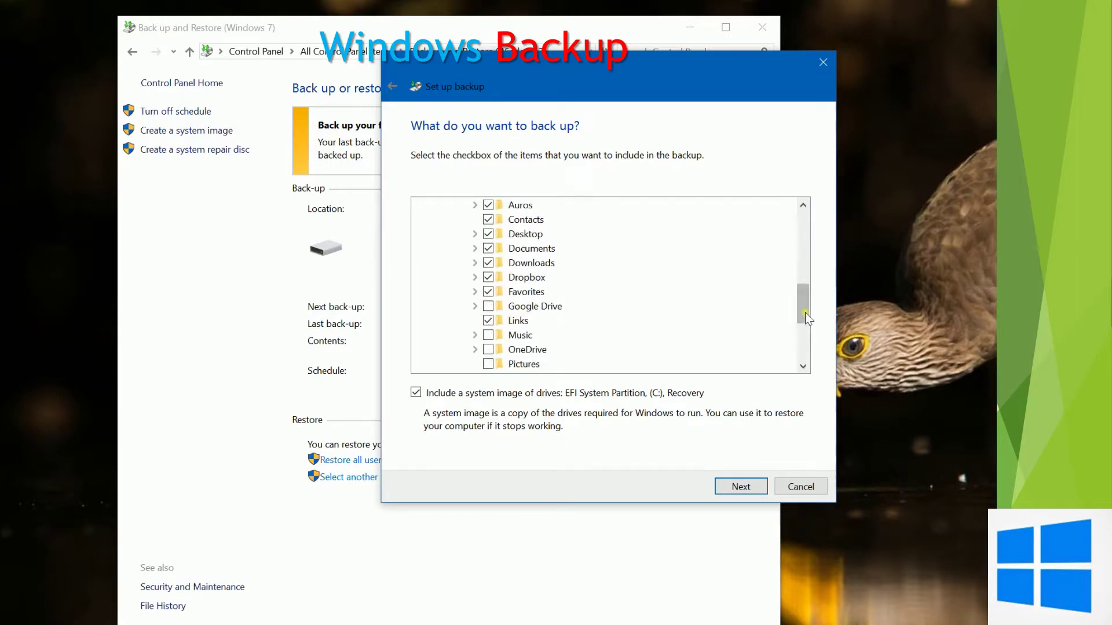
left_click_drag(805, 297, 805, 309)
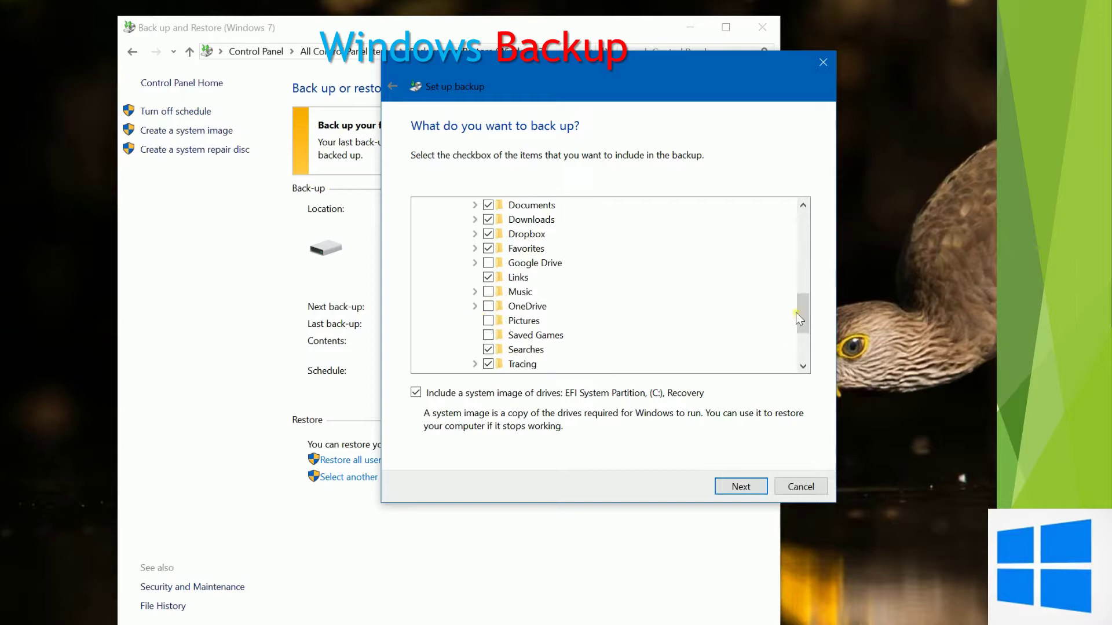
left_click_drag(803, 306, 803, 315)
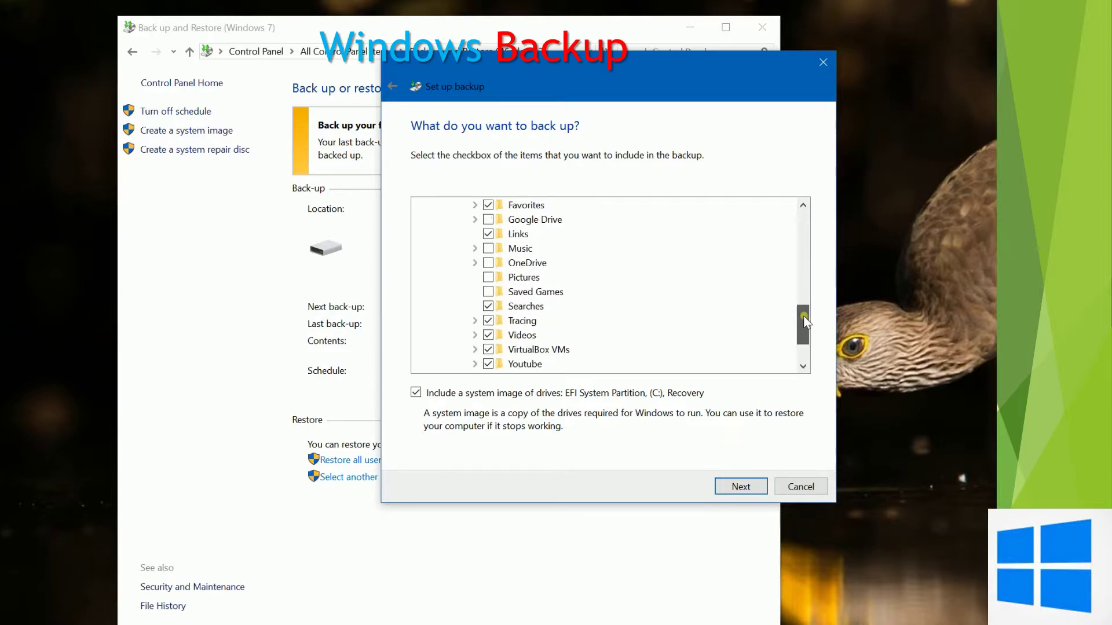
left_click(490, 335)
left_click(486, 351)
scroll(802, 338, "down", 1)
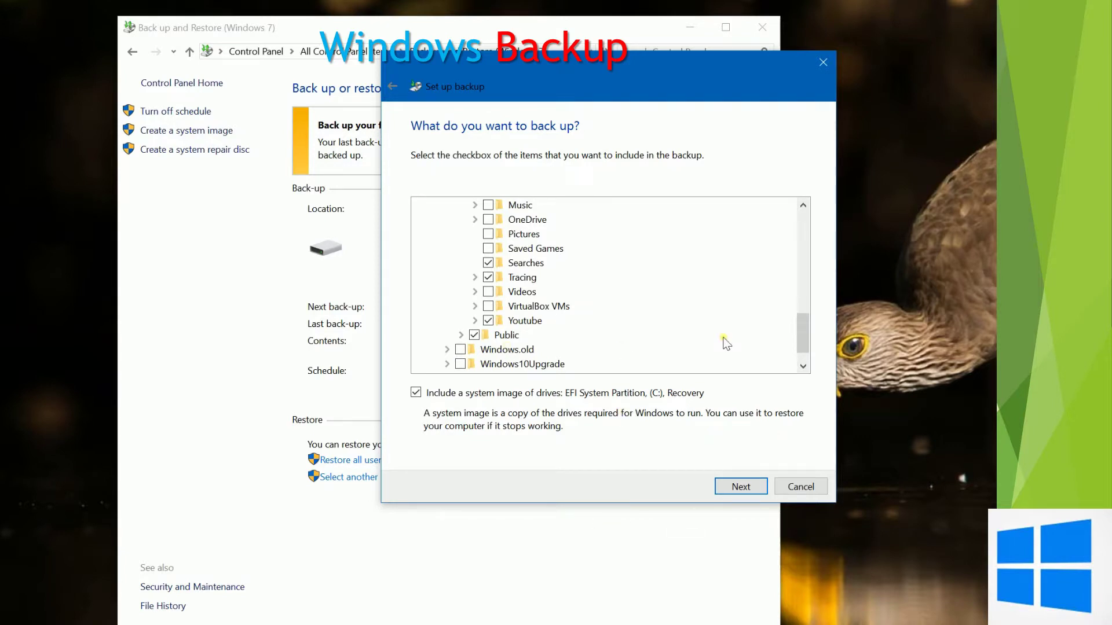
left_click_drag(802, 336, 829, 388)
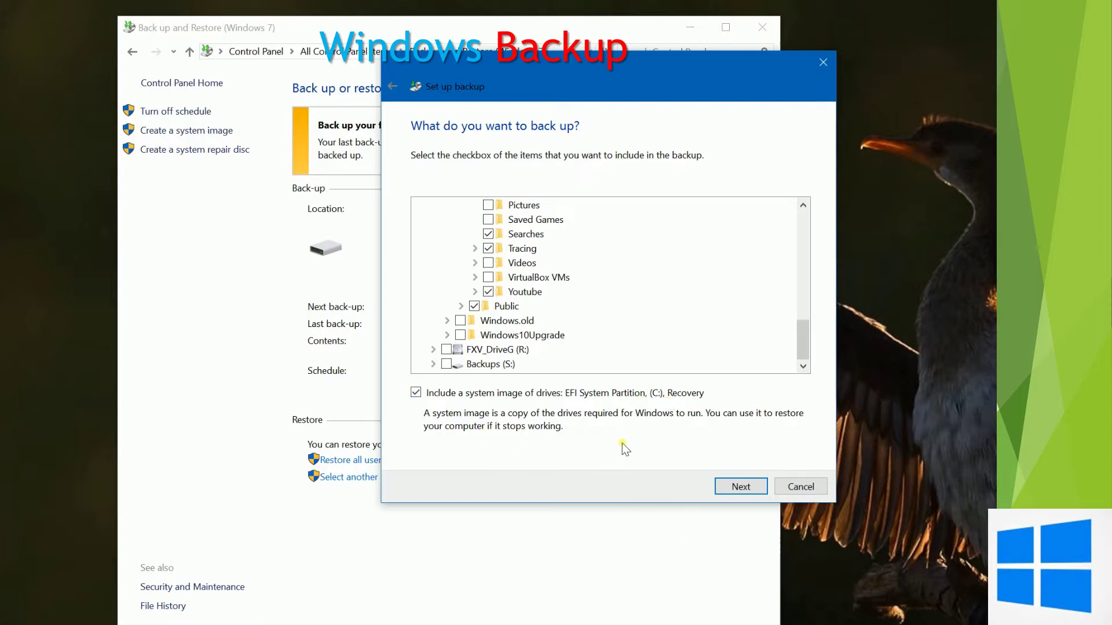
left_click(733, 486)
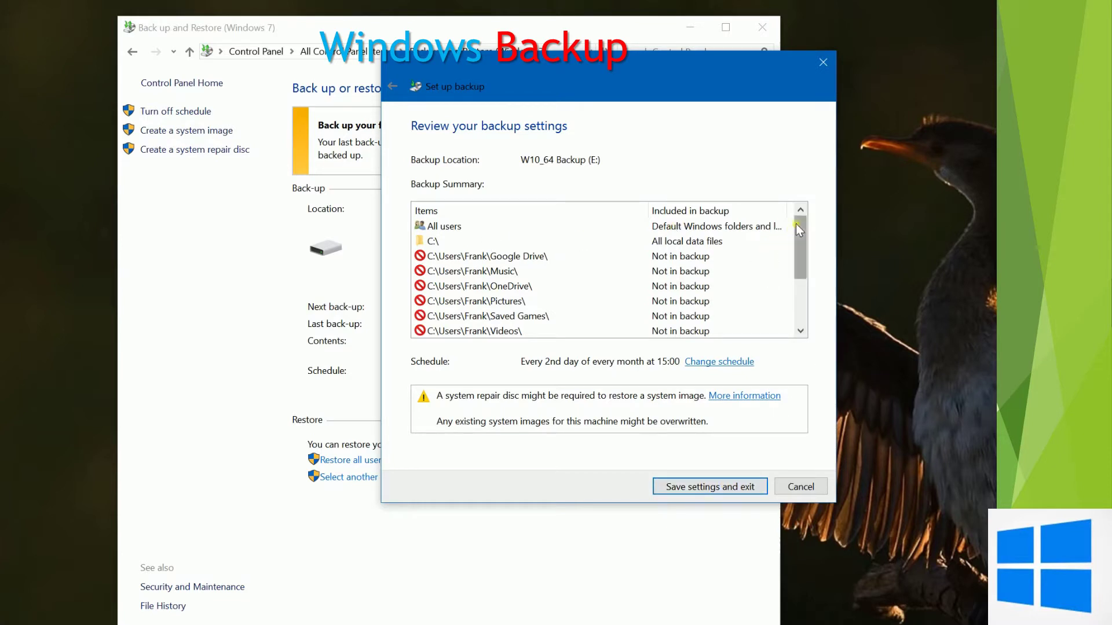
Step: Review the full list of included and excluded backup items, and save the backup settings
left_click_drag(801, 224, 802, 272)
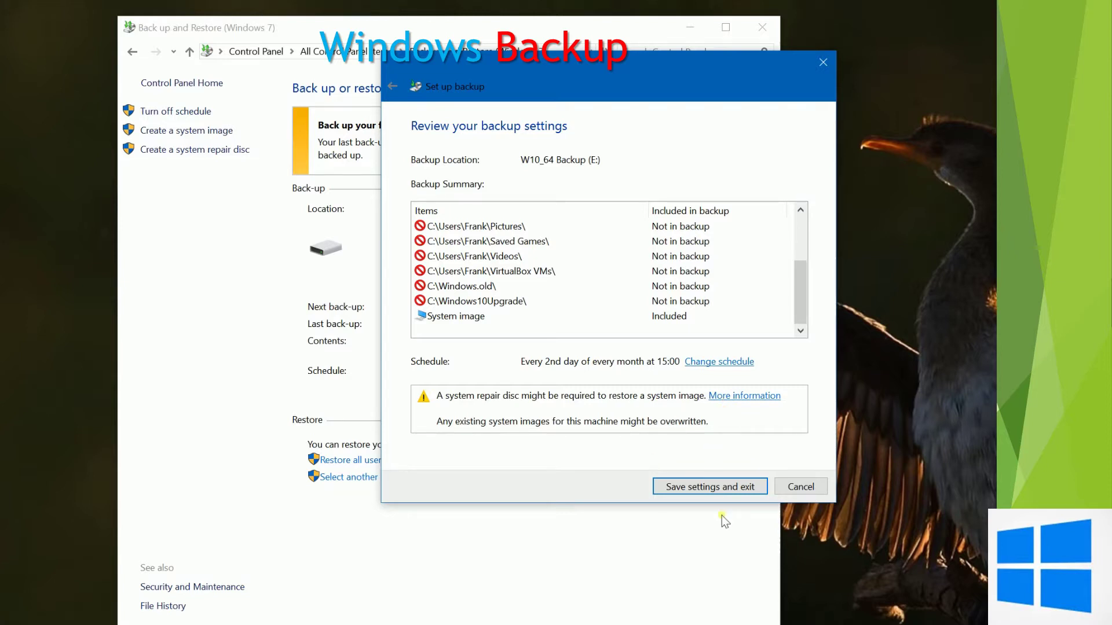
left_click(696, 489)
left_click(694, 488)
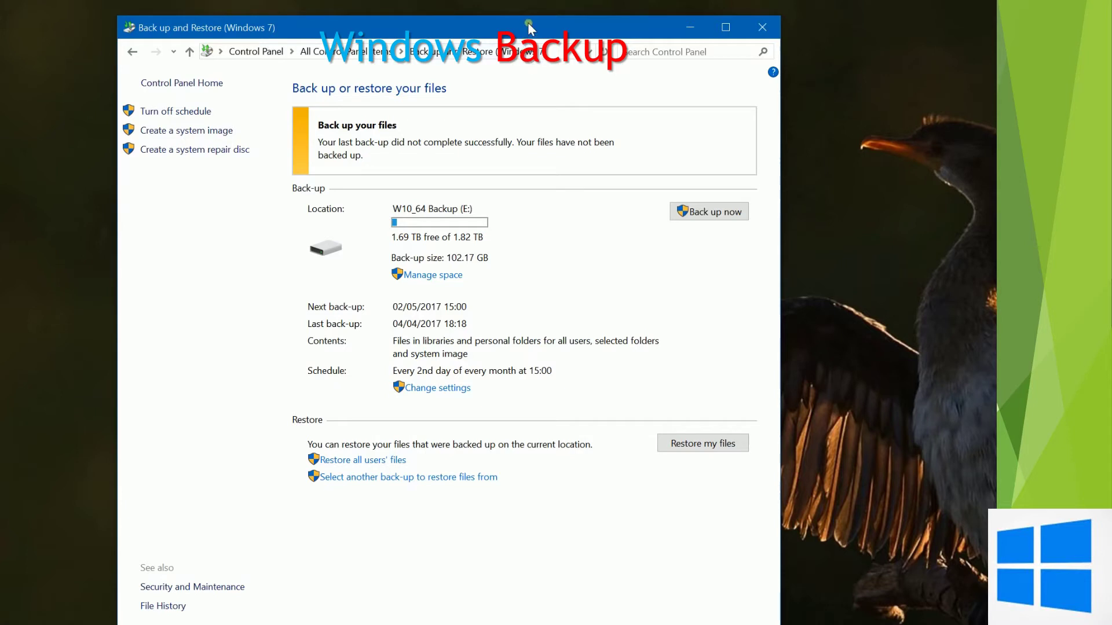
Step: Open the file restore wizard for the backups stored at the current location
left_click_drag(528, 23, 586, 18)
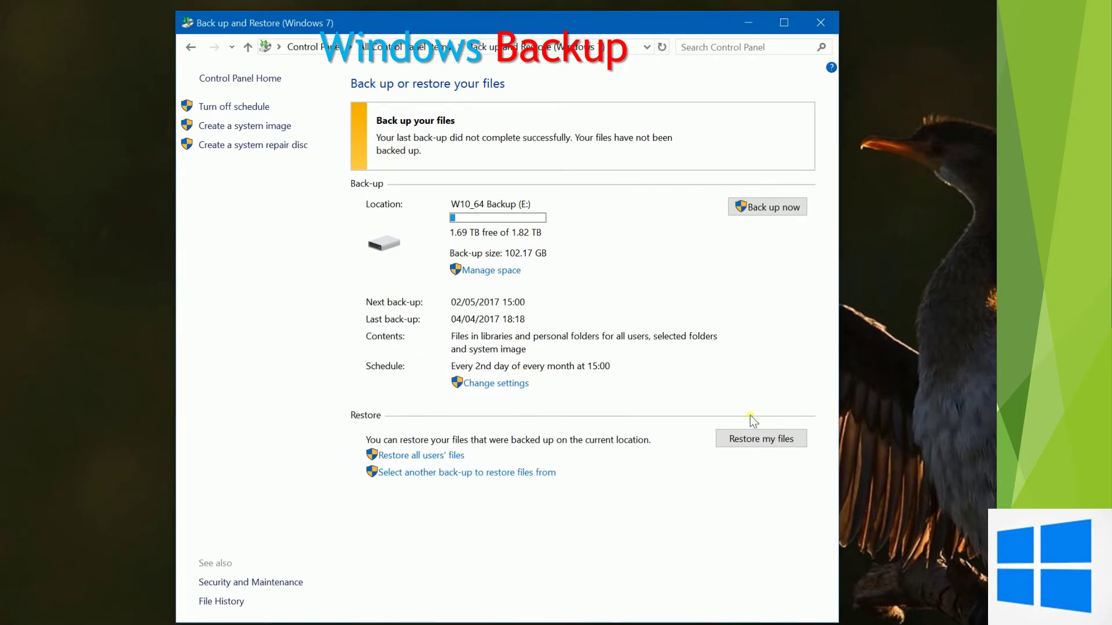
left_click(772, 441)
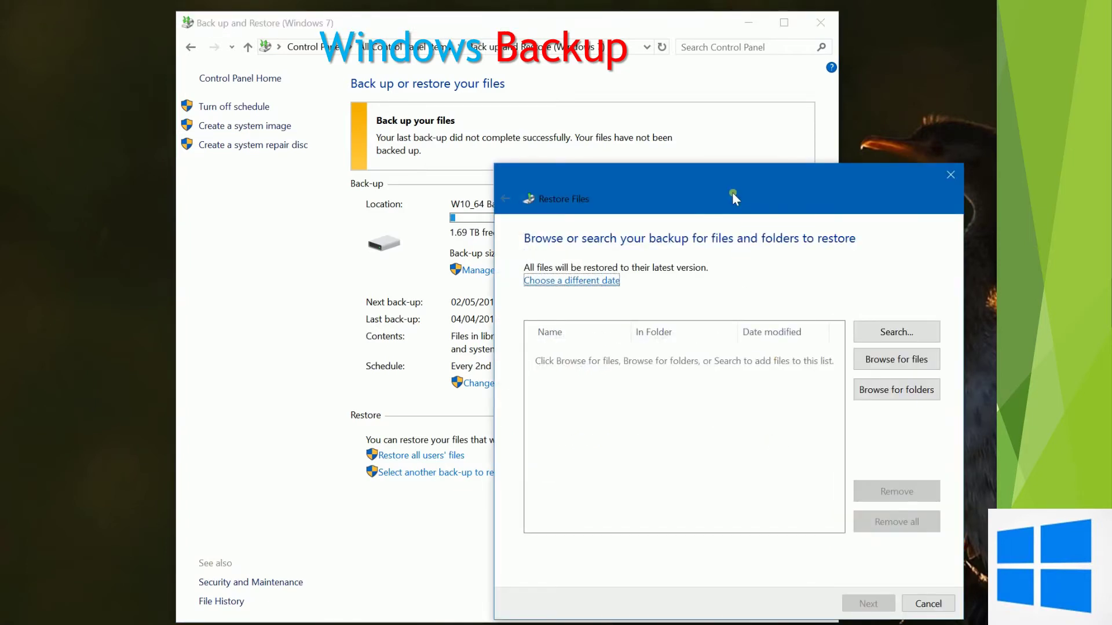
left_click_drag(732, 192, 645, 101)
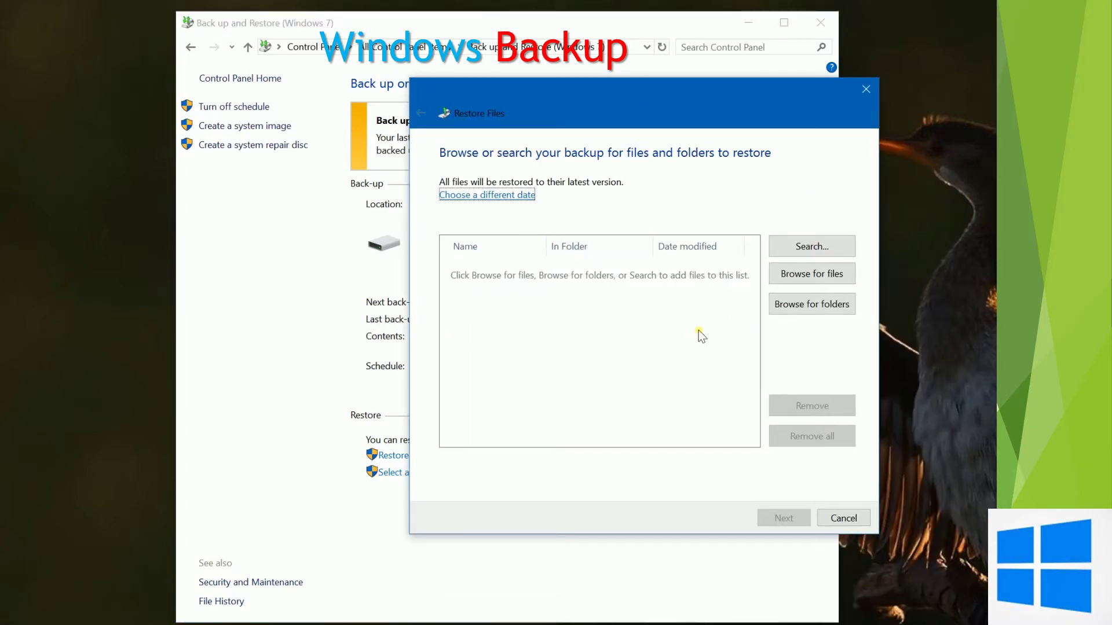
Step: Examine the available backup dates and the period options for restoring older file versions, and cancel the restore
left_click(500, 197)
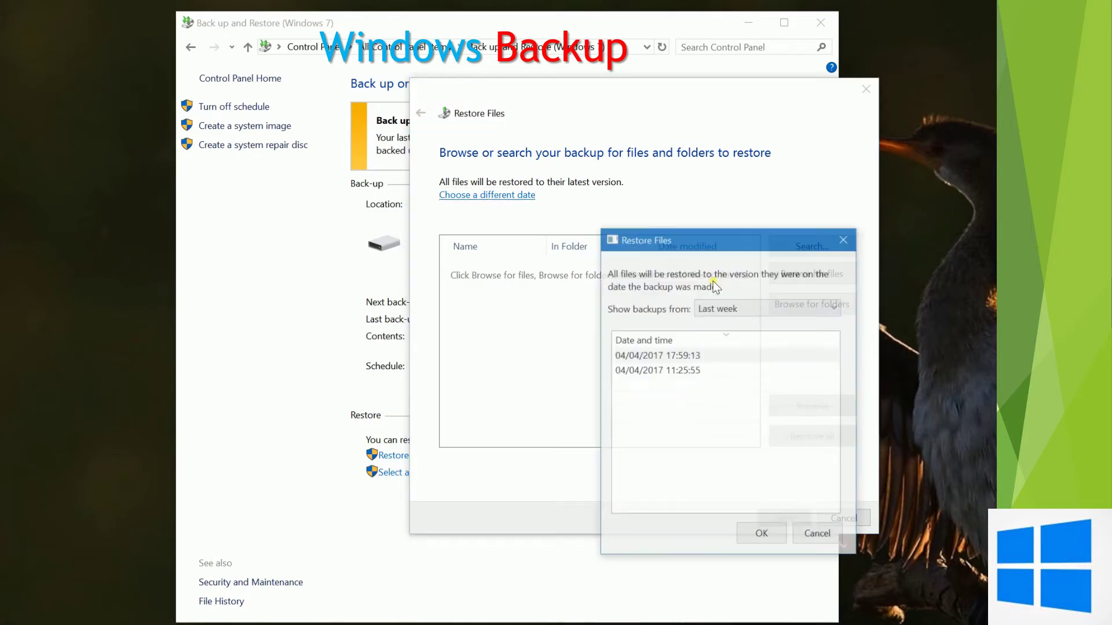
left_click(648, 356)
left_click(678, 373)
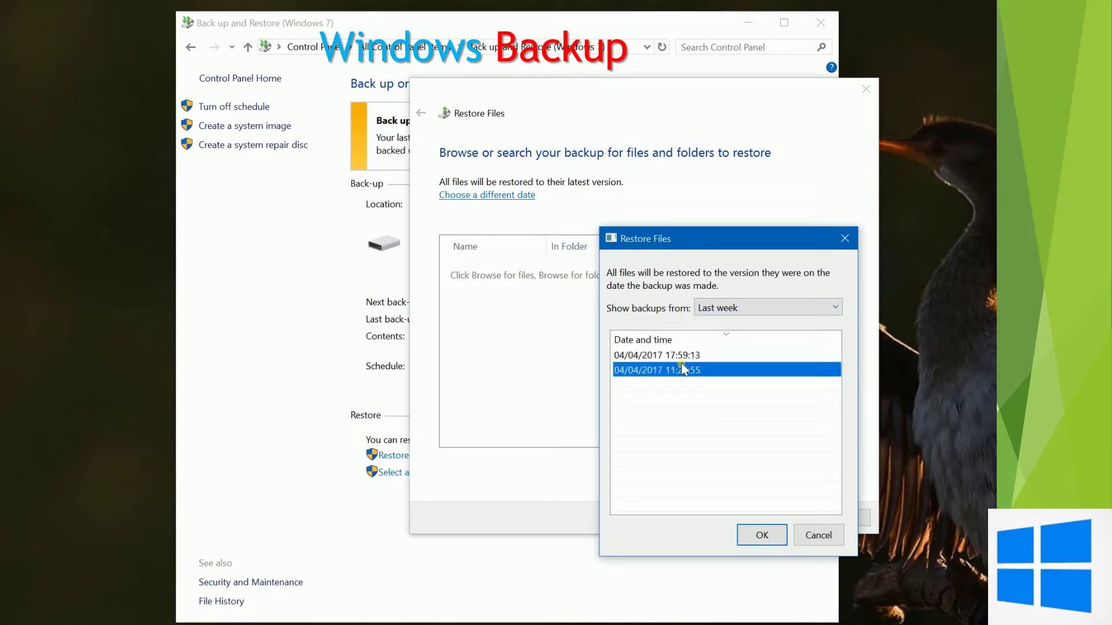
left_click(681, 355)
left_click(680, 372)
left_click(840, 308)
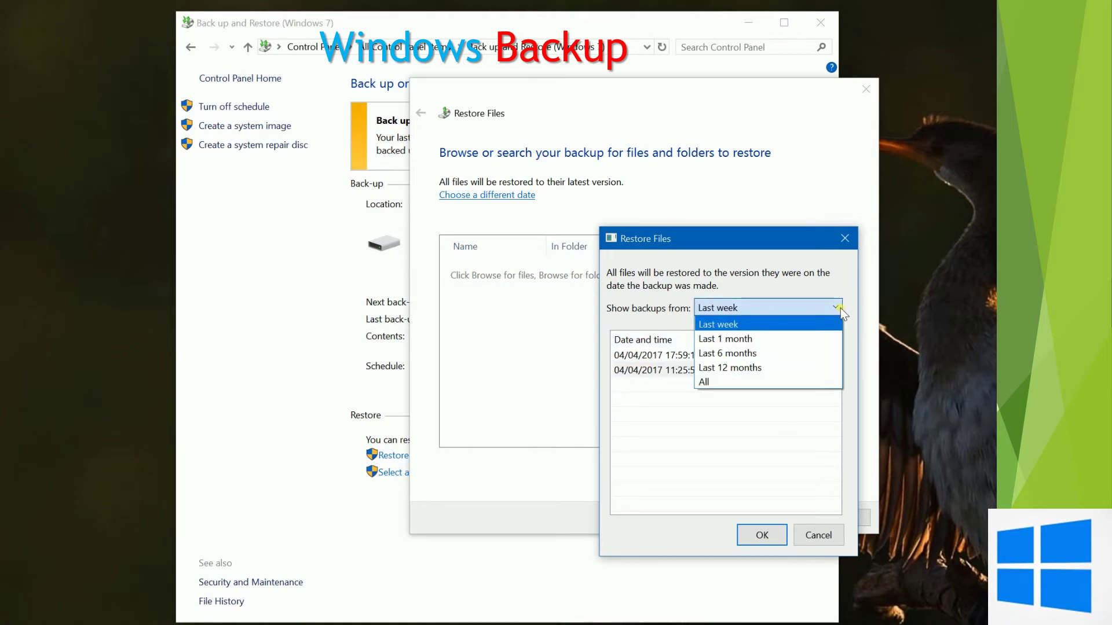
left_click(722, 420)
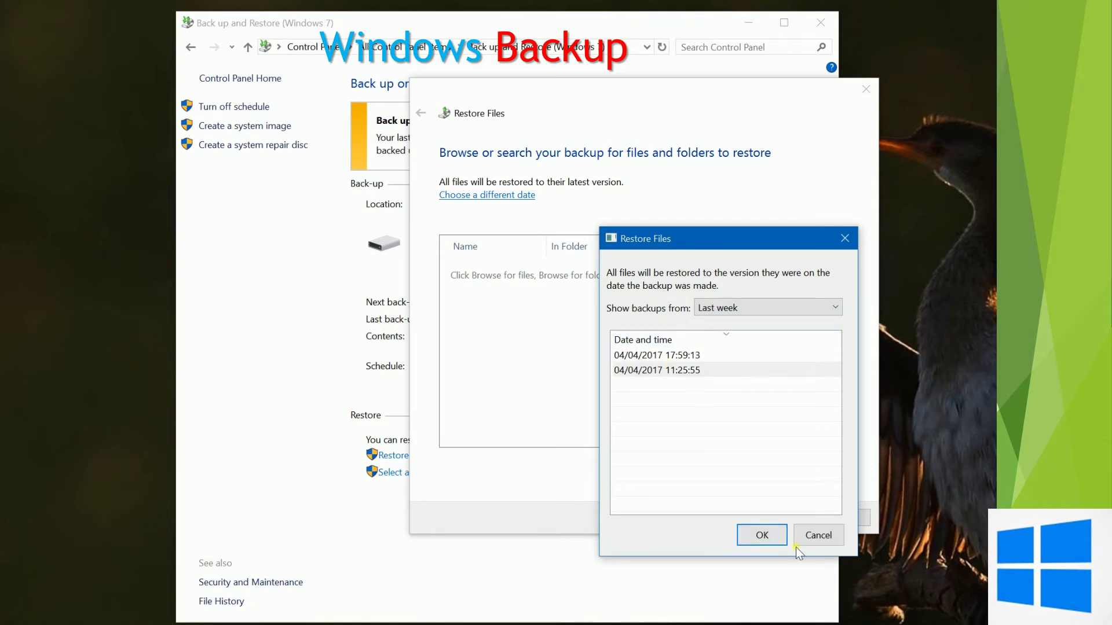
left_click(639, 372)
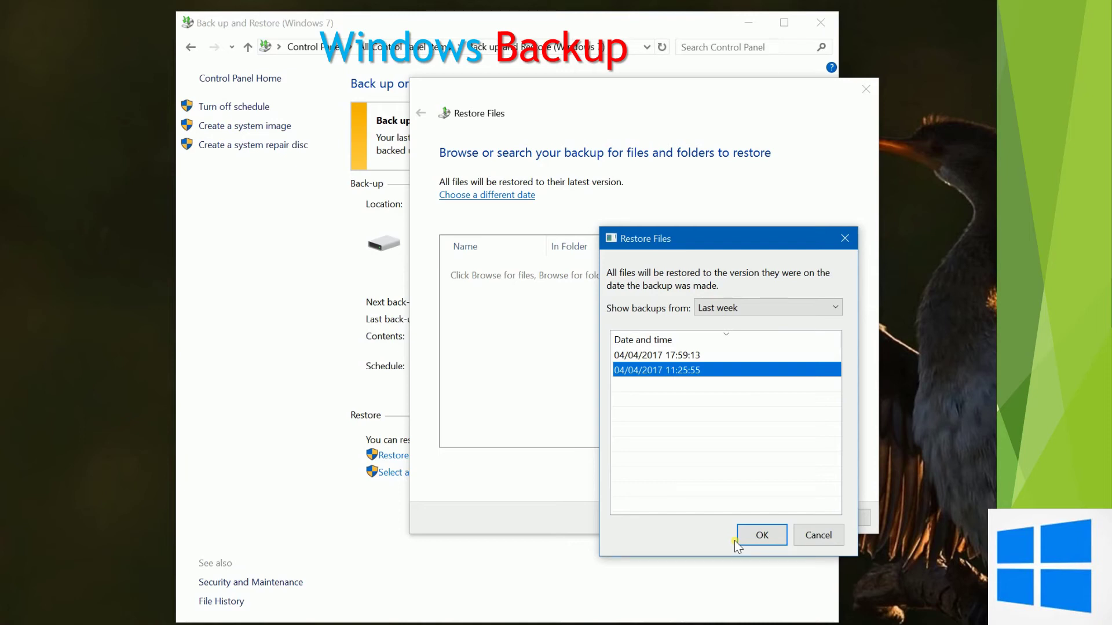
left_click(831, 540)
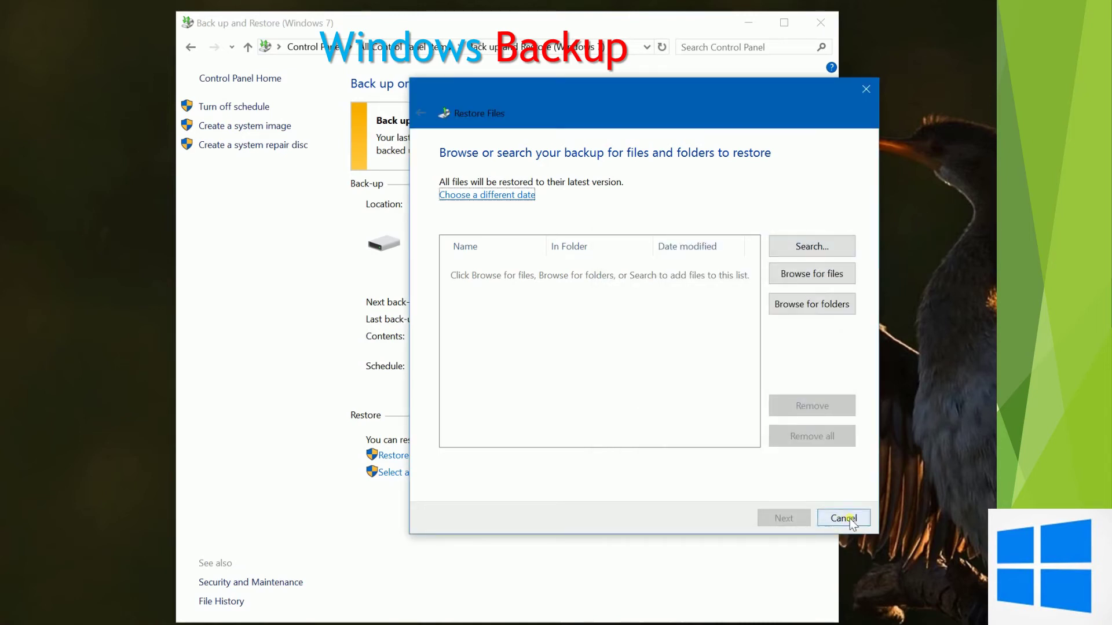
left_click_drag(682, 98, 722, 104)
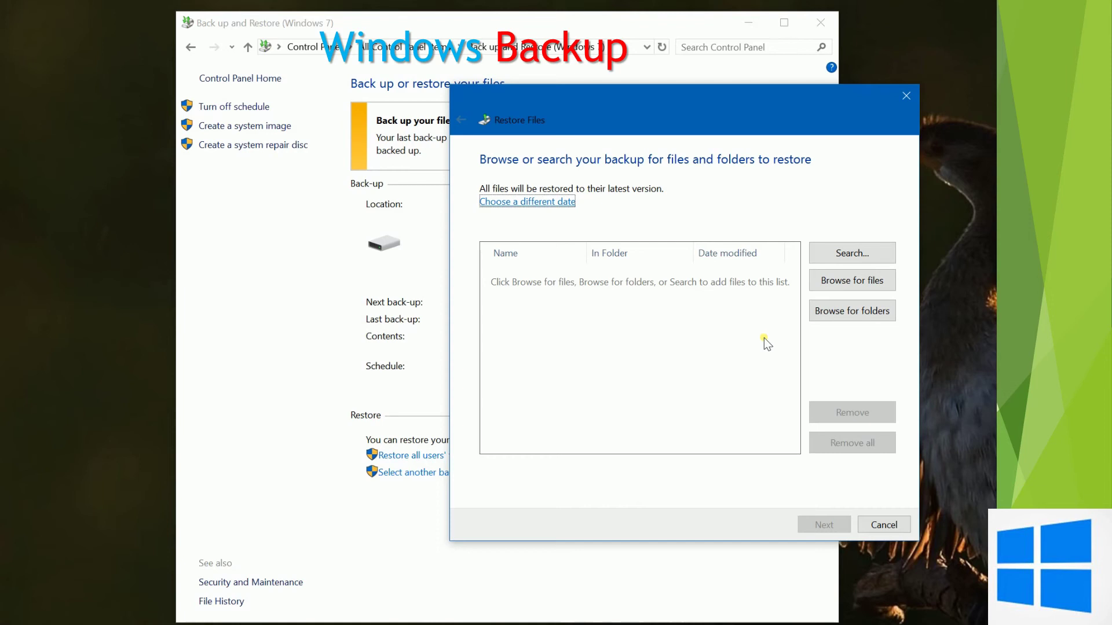
left_click(885, 526)
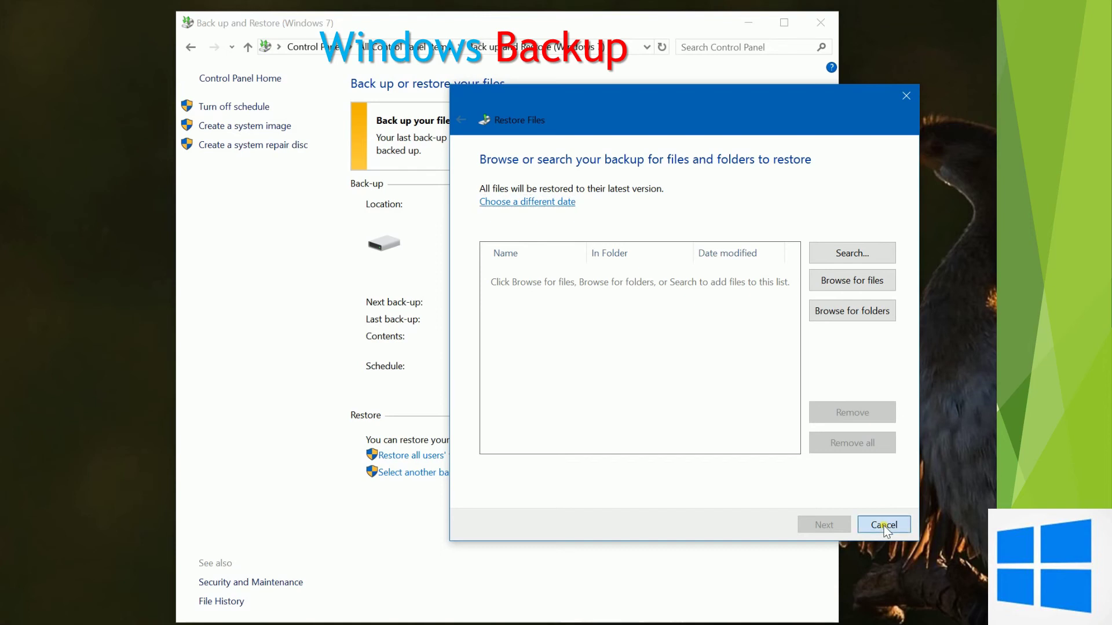